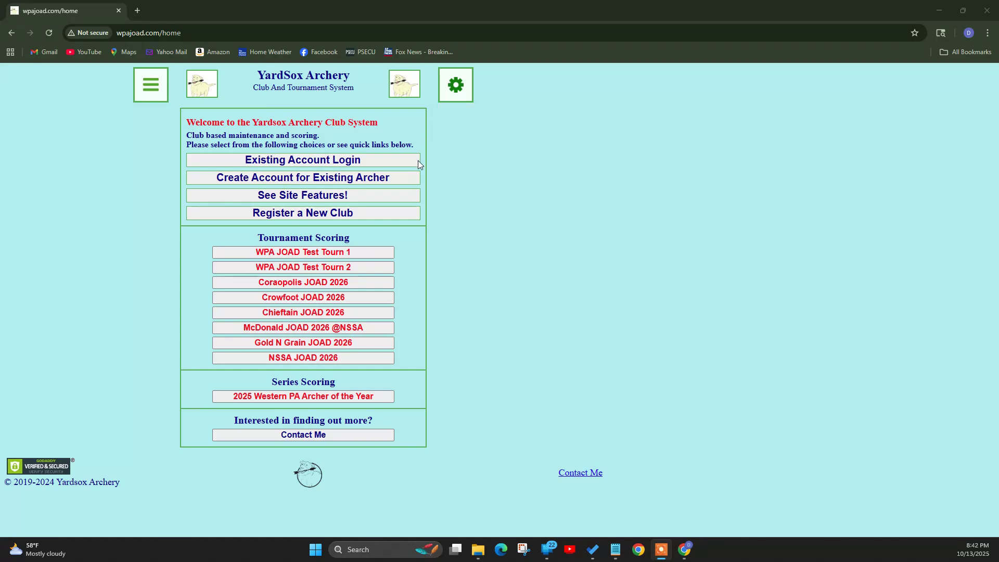
# - Start an existing-archer account with region Western Pennsylvania JOAD Clubs
pyautogui.click(398, 179)
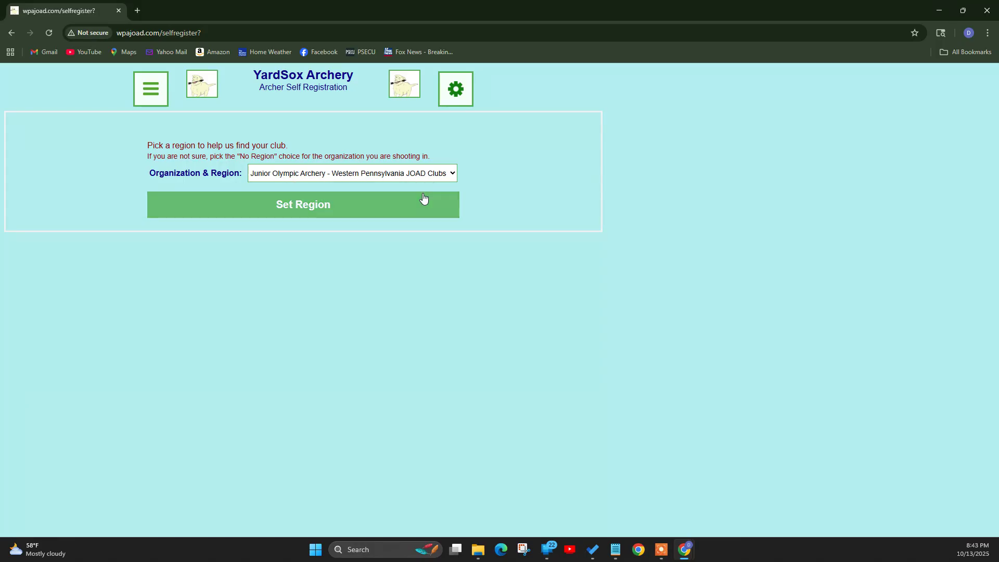
pyautogui.click(418, 176)
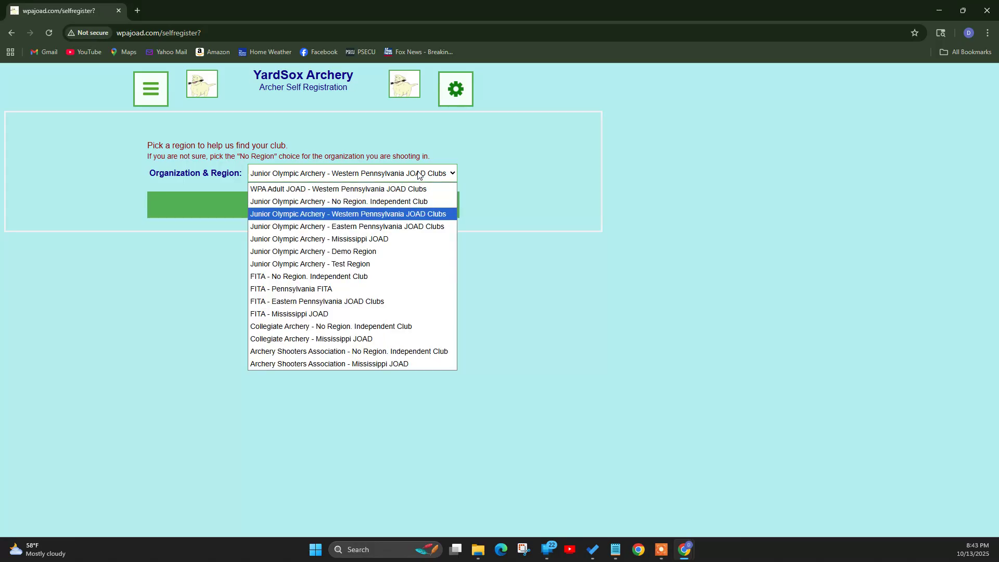
pyautogui.click(543, 195)
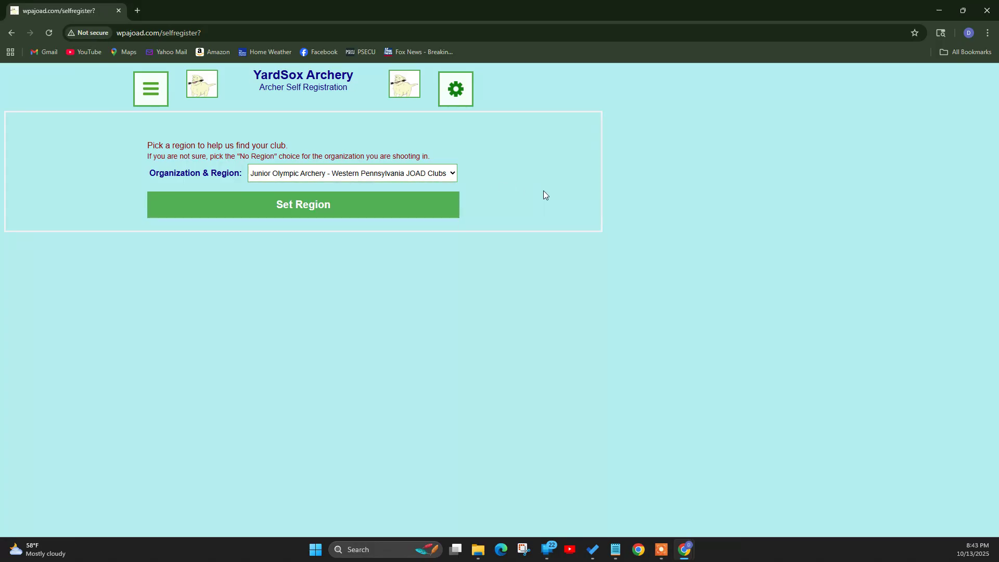
pyautogui.click(399, 206)
# - Enter the archer's first and last name, birth year 2015, and choose club Crowfoot
pyautogui.click(259, 165)
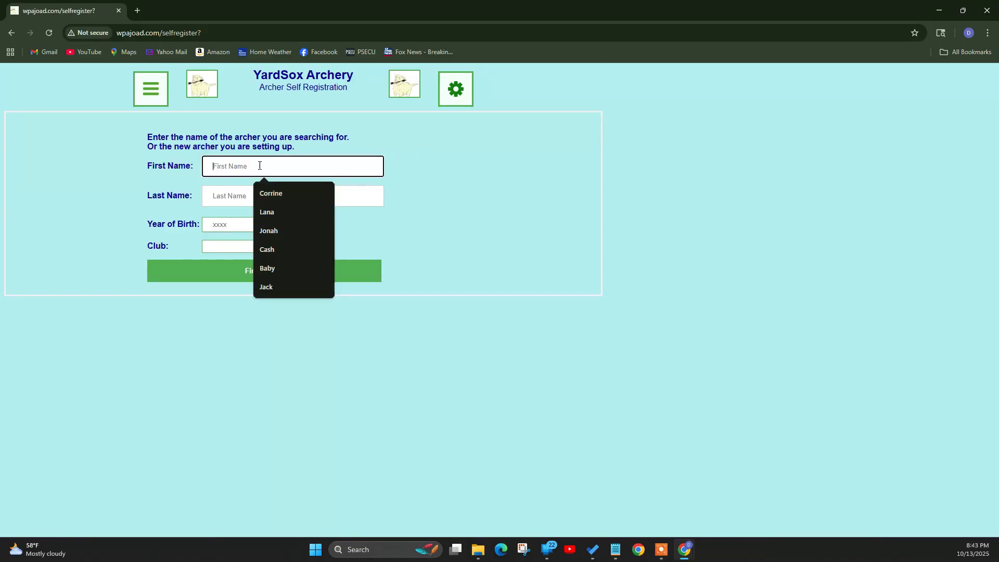
pyautogui.write('Jack')
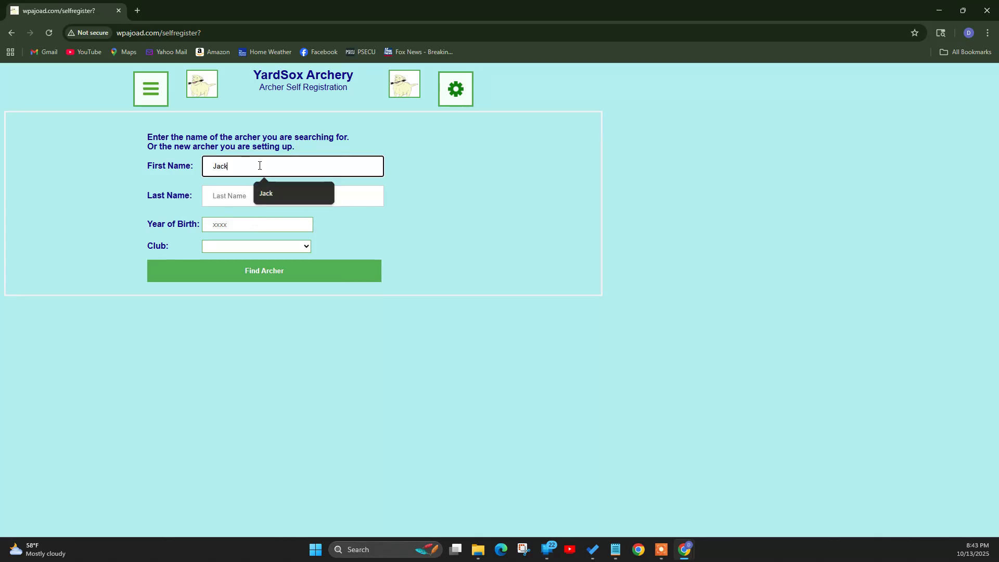
pyautogui.press('Tab')
pyautogui.write('Frost')
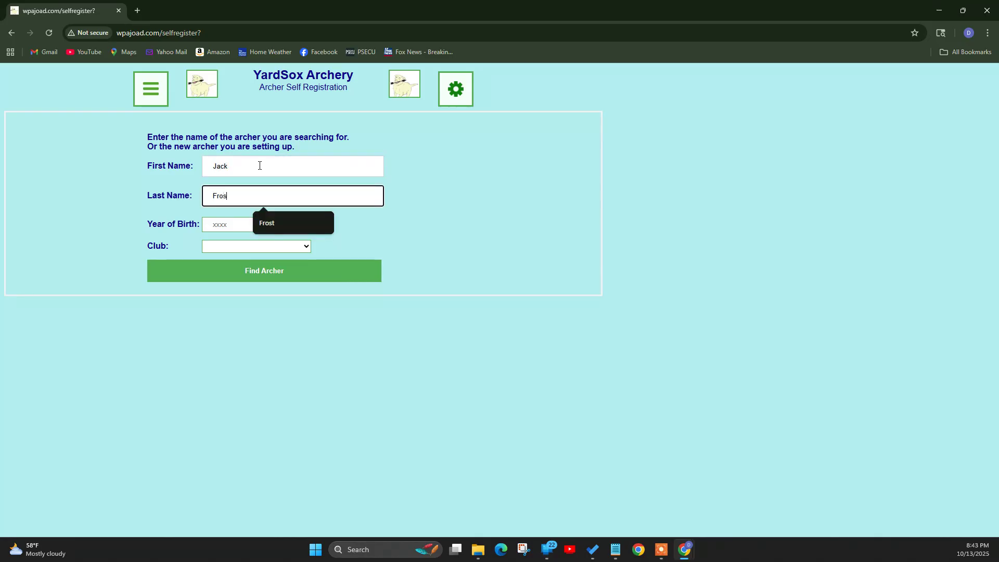
pyautogui.click(233, 226)
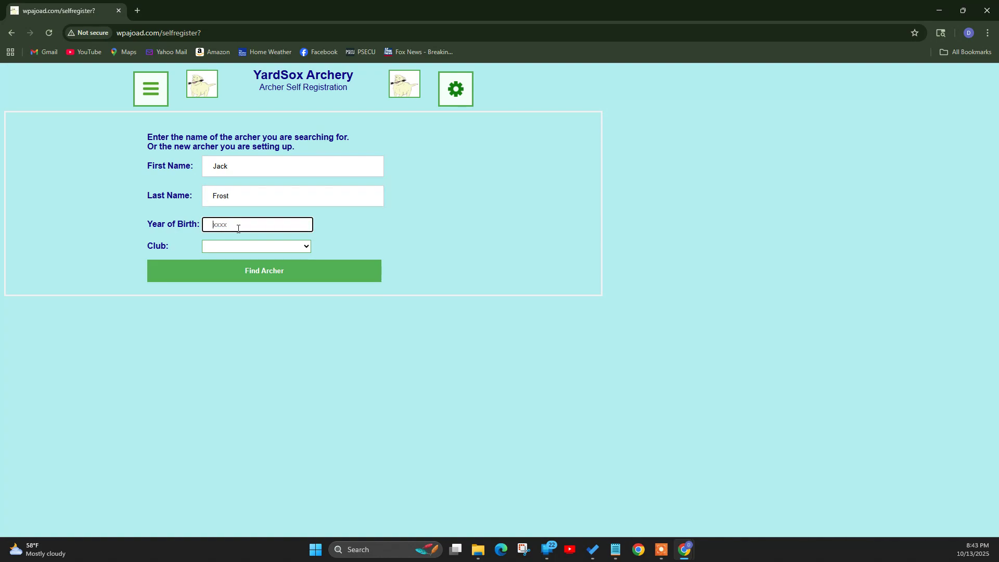
pyautogui.write('2015')
pyautogui.click(235, 246)
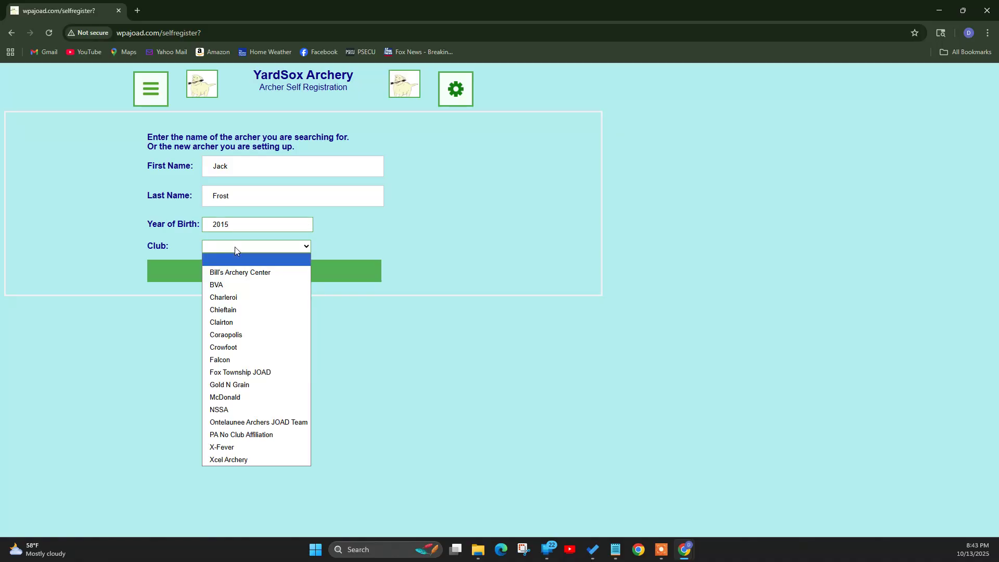
pyautogui.click(239, 347)
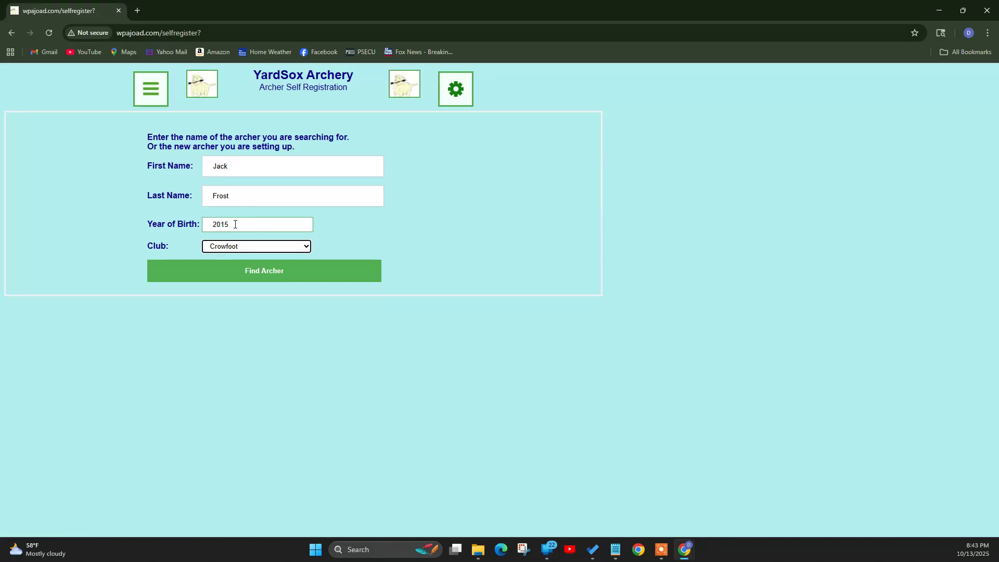
# - Find the archer, then enter the account e-mail, a username and the password twice
pyautogui.click(267, 280)
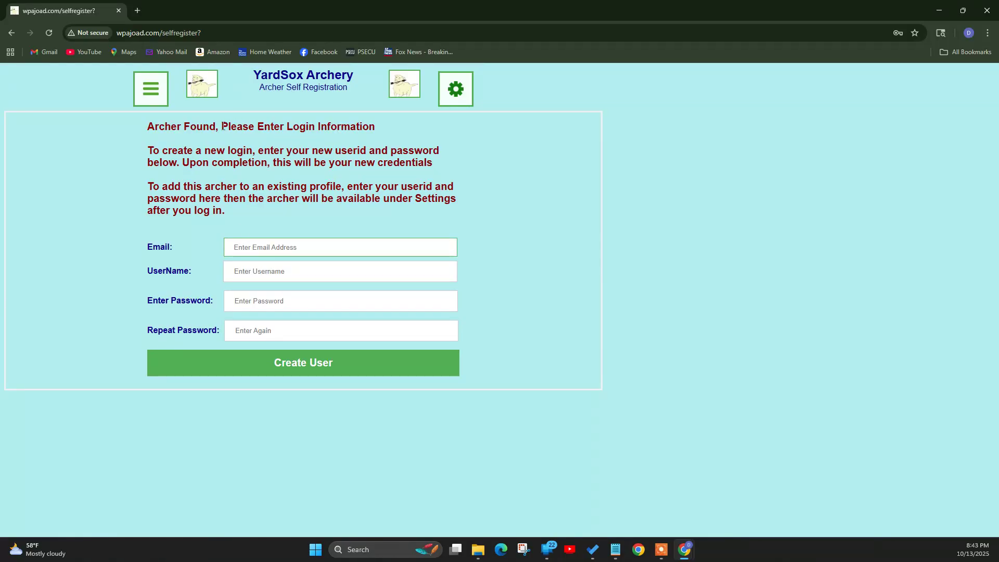
pyautogui.click(292, 248)
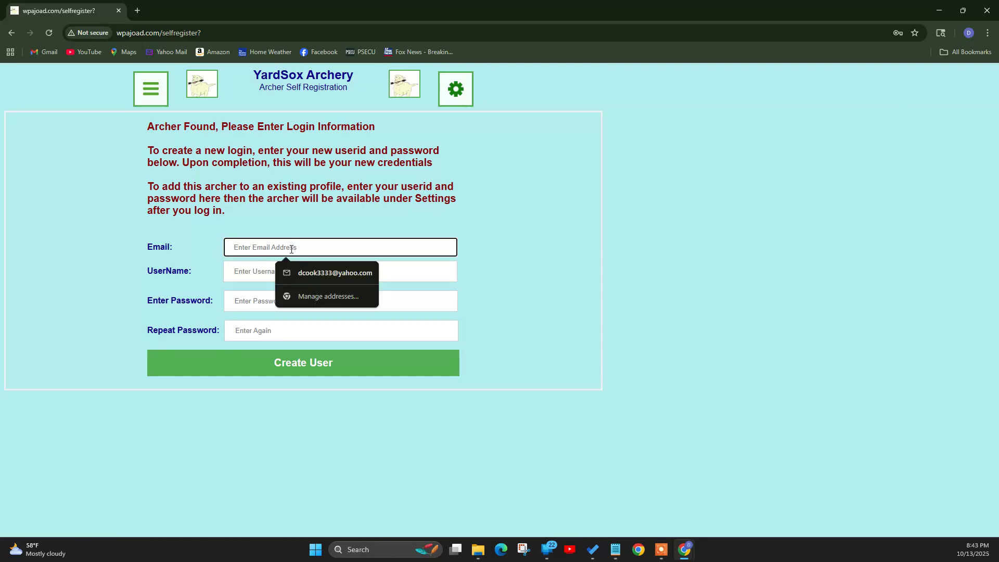
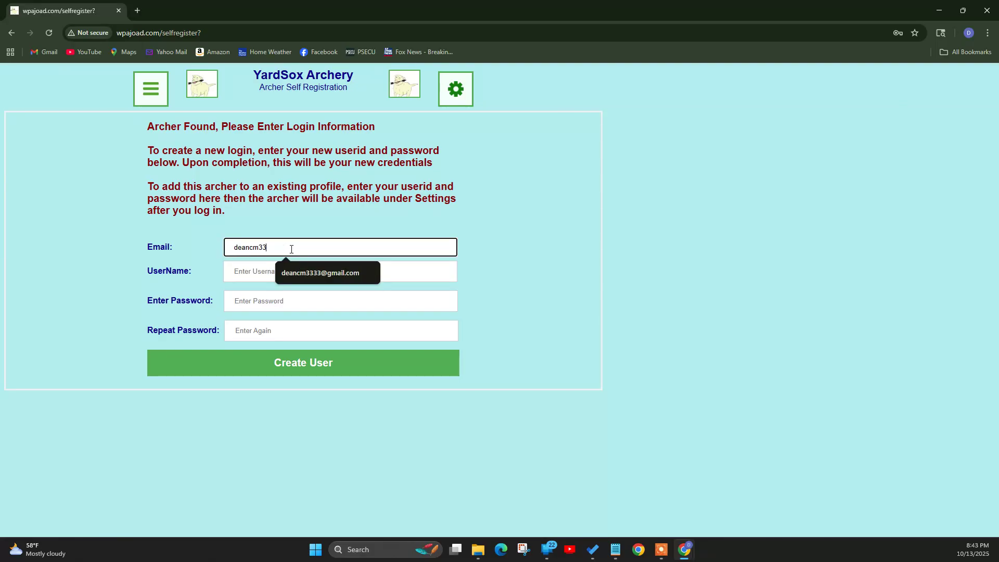
pyautogui.press('Tab')
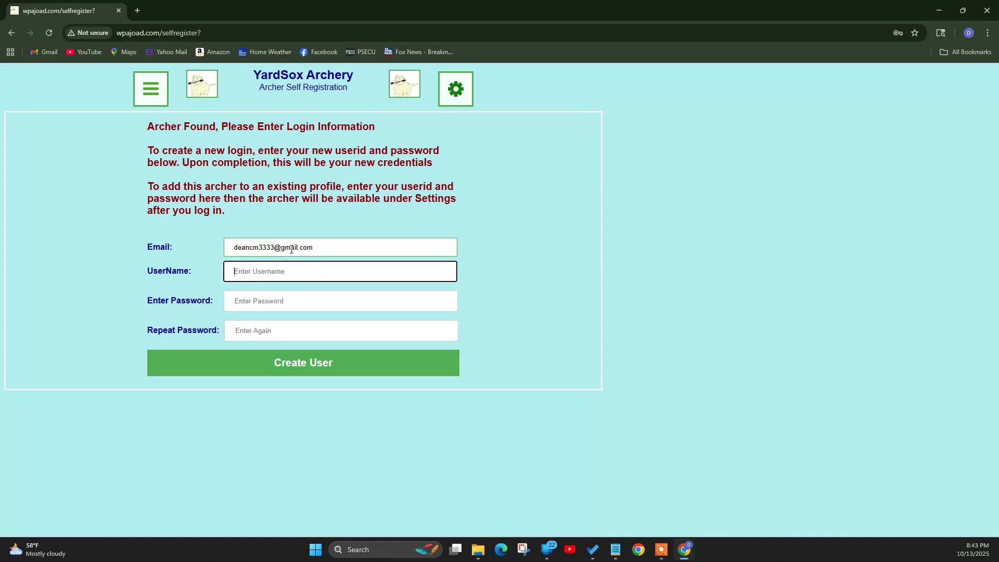
pyautogui.write('jfrost')
pyautogui.press('Tab')
pyautogui.write('••••••••••')
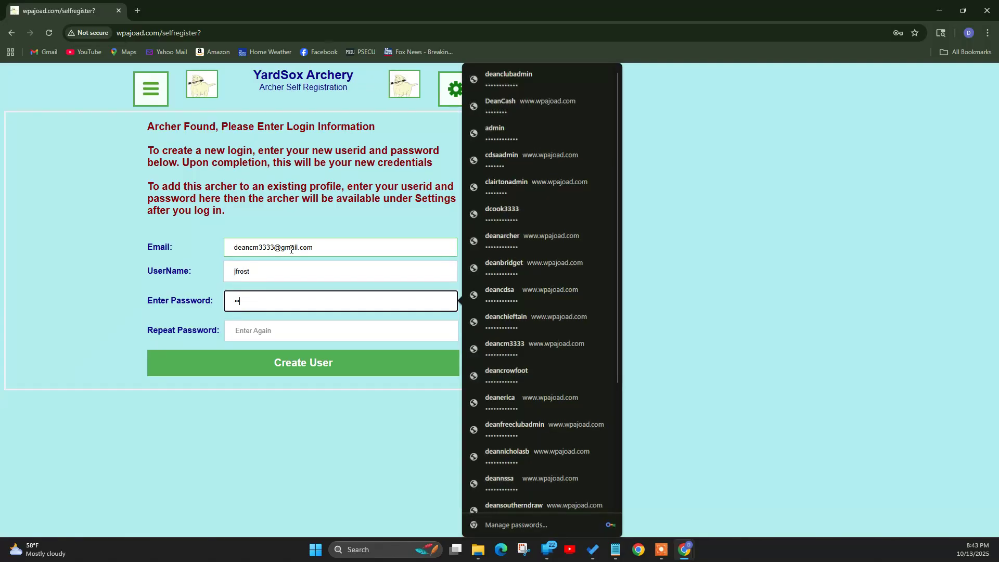
pyautogui.write('••')
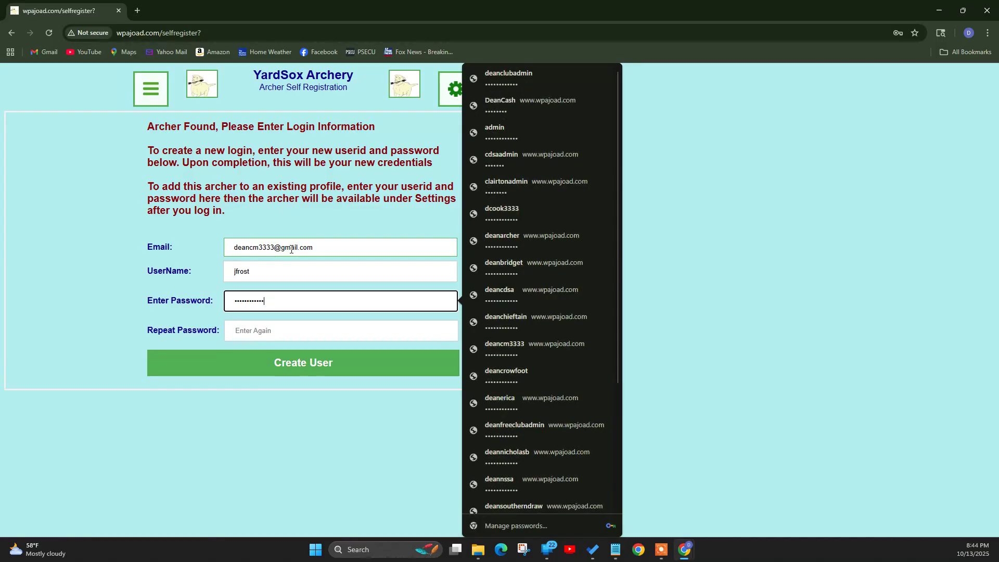
pyautogui.press('Tab')
pyautogui.write('••••••••••••')
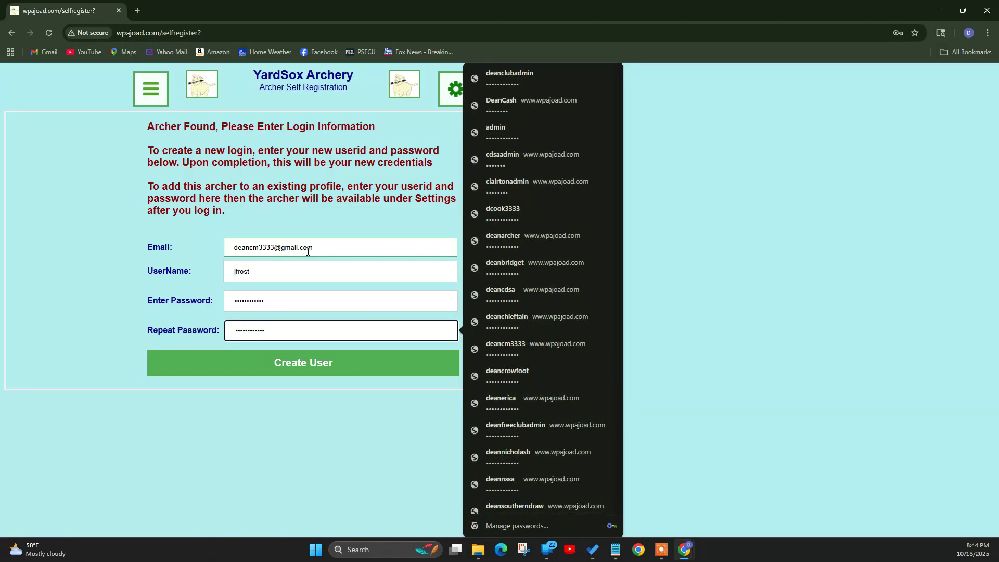
# - Create the archer's new user login
pyautogui.click(305, 364)
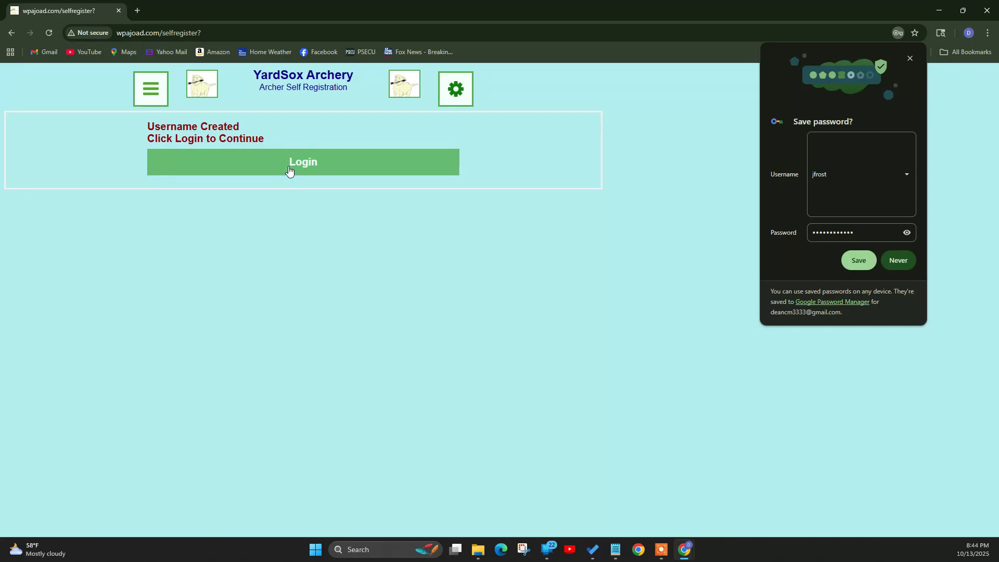
# - Log in on the Login Form with the new username and password
pyautogui.click(323, 171)
pyautogui.click(97, 181)
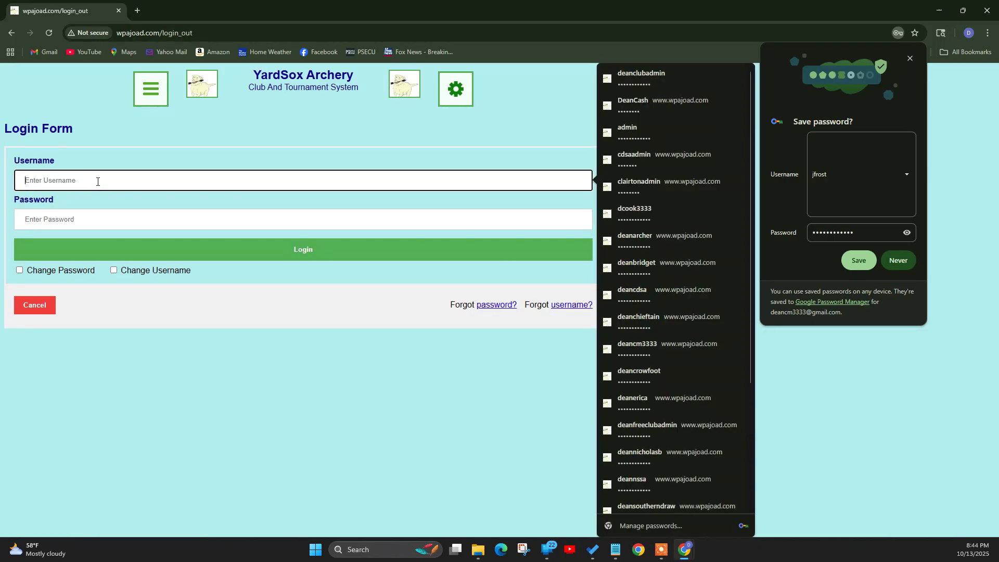
pyautogui.write('jfrost')
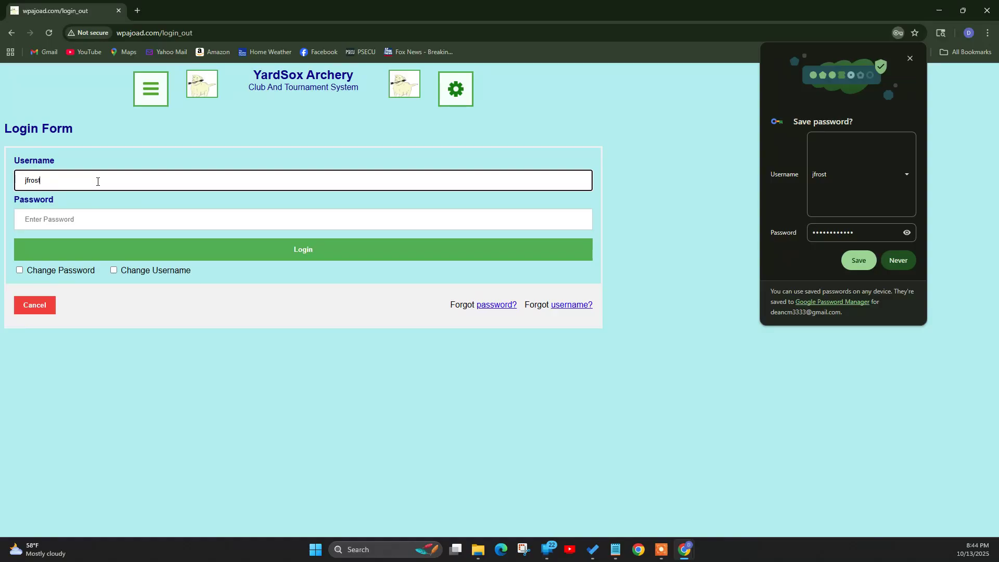
pyautogui.press('Tab')
pyautogui.write('••••••')
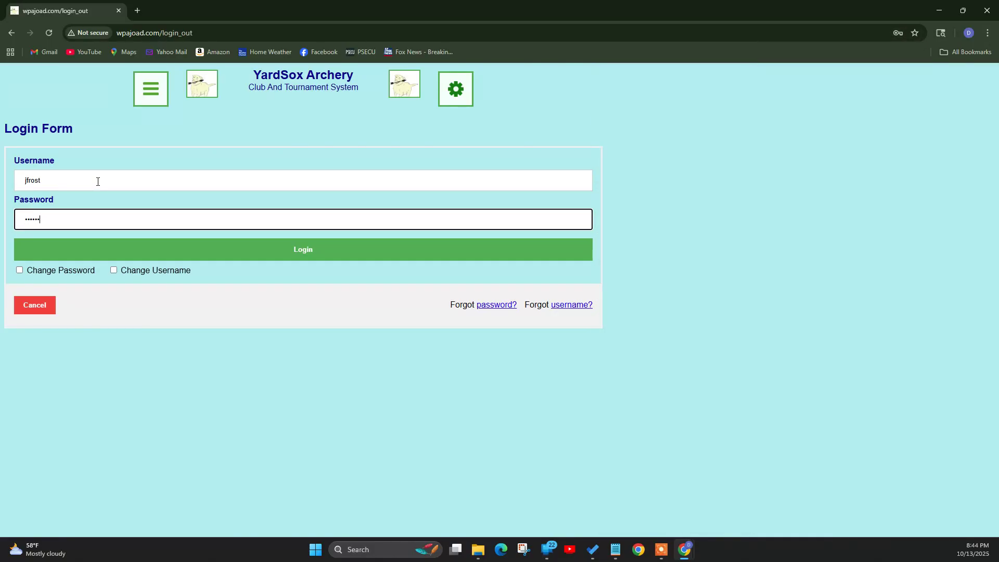
pyautogui.write('••••')
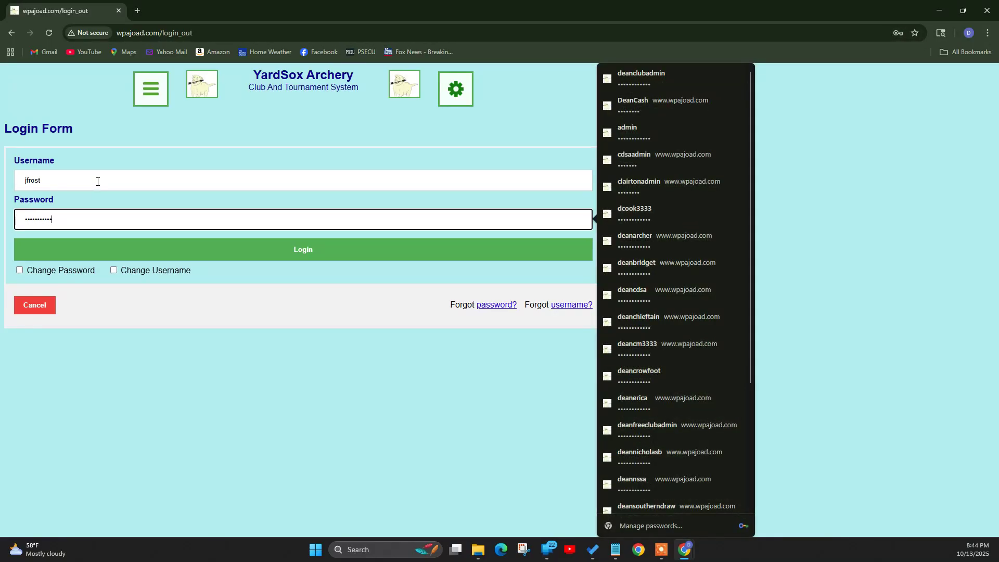
pyautogui.click(257, 249)
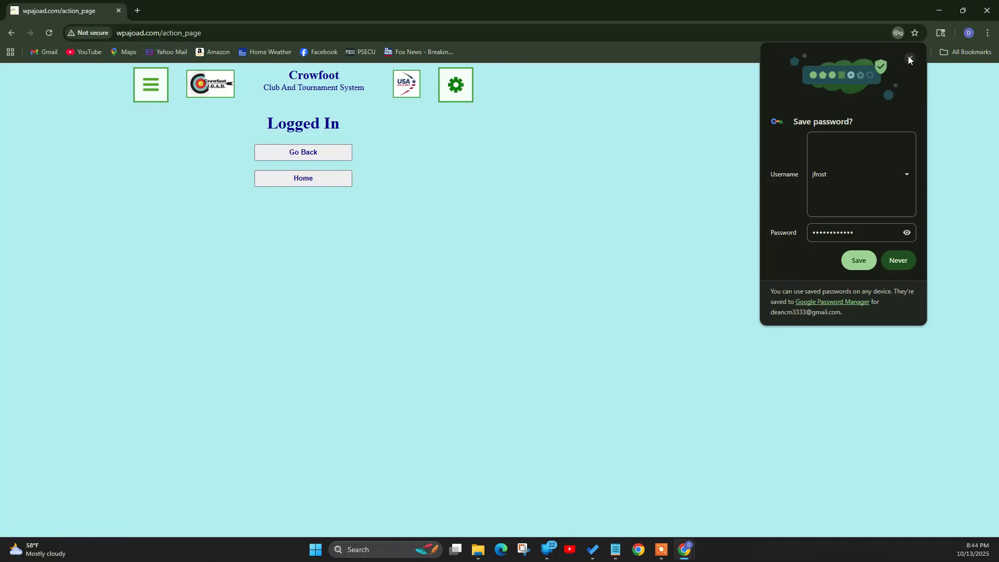
# - Dismiss the browser's save-password offer and return to the Crowfoot club home page
pyautogui.click(909, 59)
pyautogui.click(316, 179)
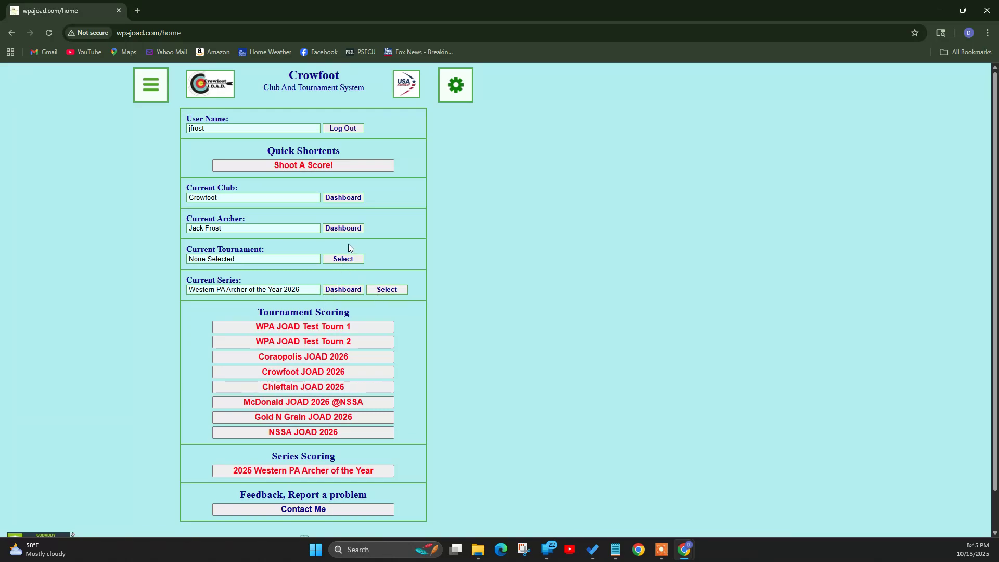
# - Open the current archer's Crowfoot dashboard
pyautogui.click(347, 229)
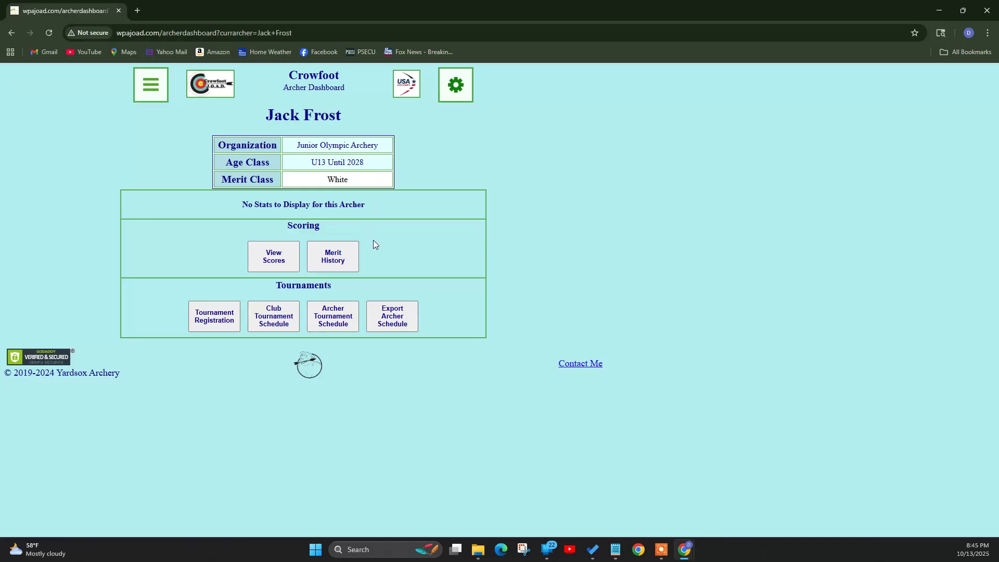
# - Open tournament registration from the Archer Dashboard
pyautogui.click(212, 322)
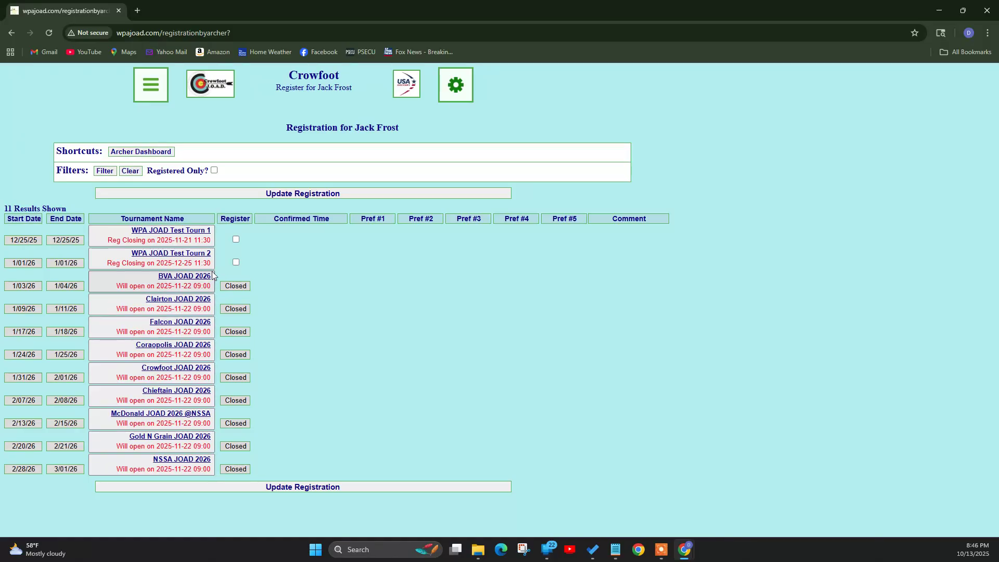
# - Register for both WPA JOAD test tournaments, giving Test Tourn 1 preferences Sat 8:30, 12:00, 3:30
pyautogui.click(236, 239)
pyautogui.click(236, 262)
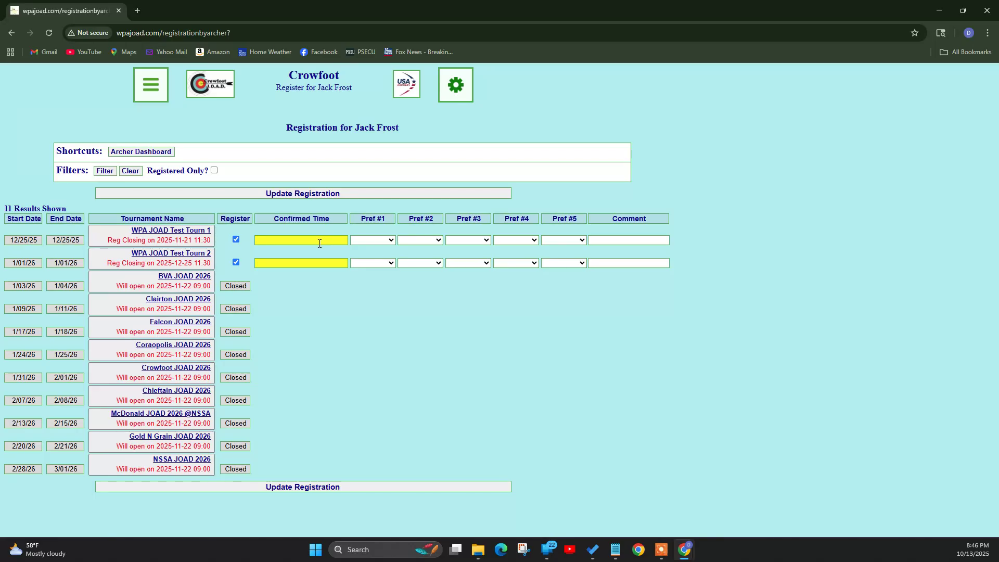
pyautogui.click(374, 242)
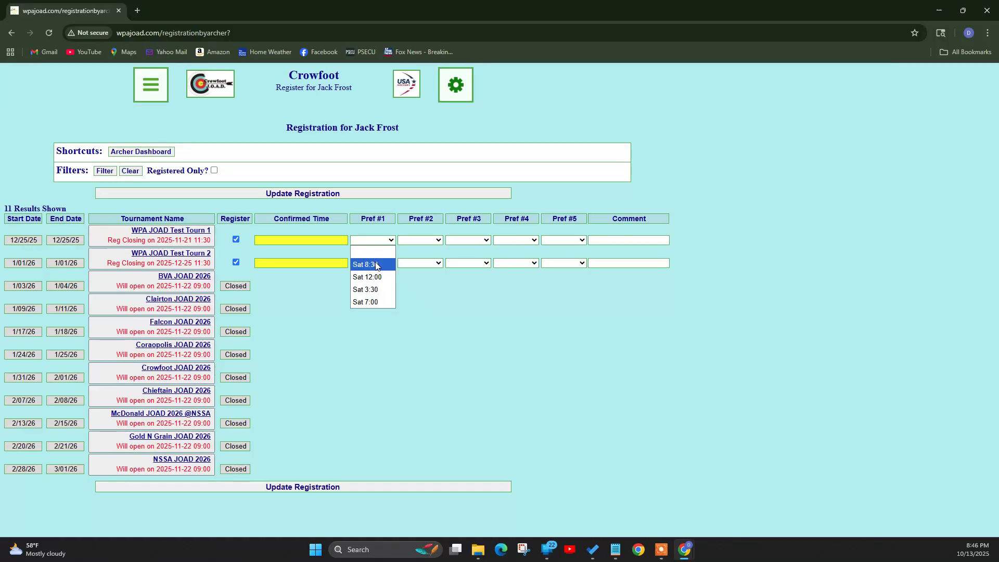
pyautogui.click(377, 265)
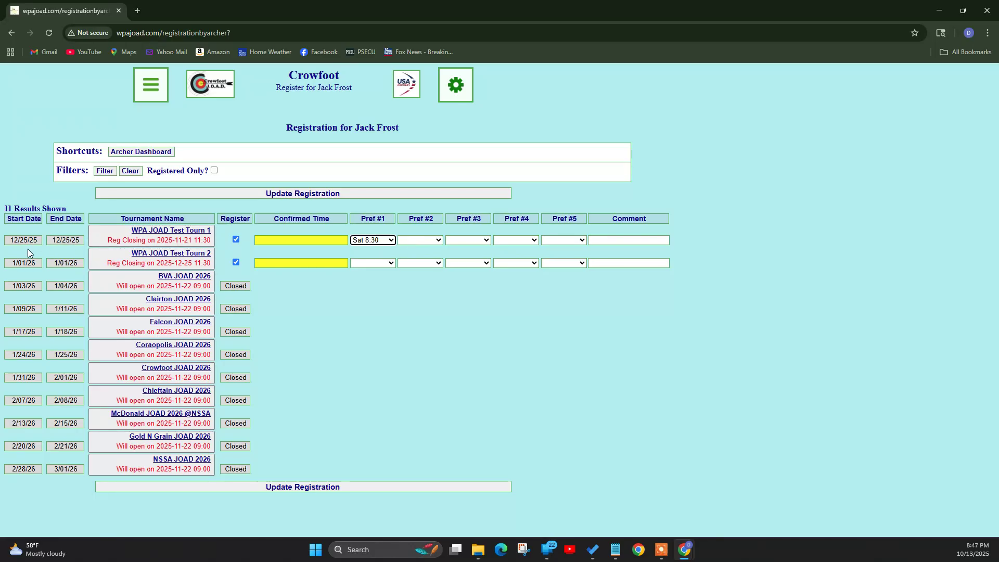
pyautogui.click(423, 239)
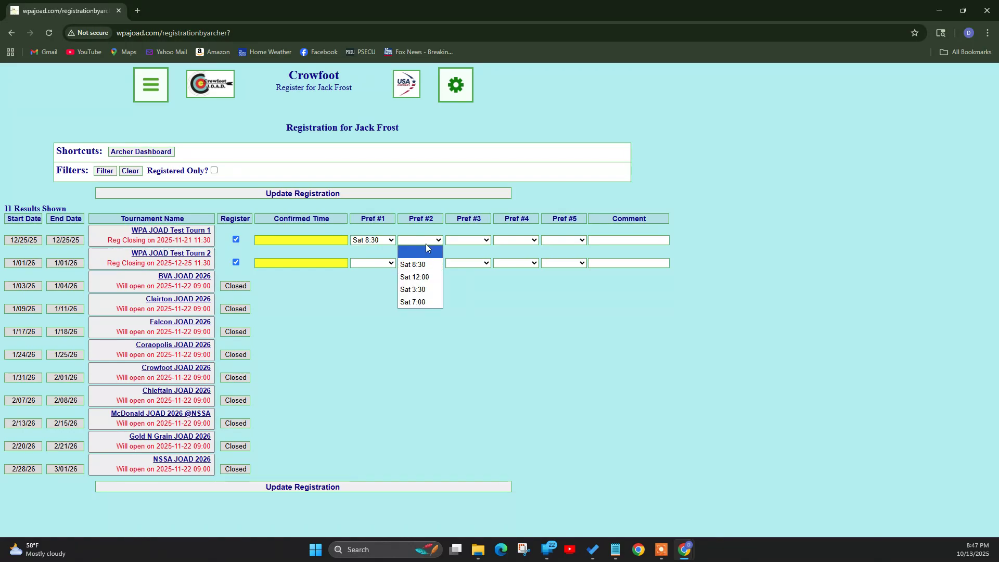
pyautogui.click(428, 277)
pyautogui.click(463, 240)
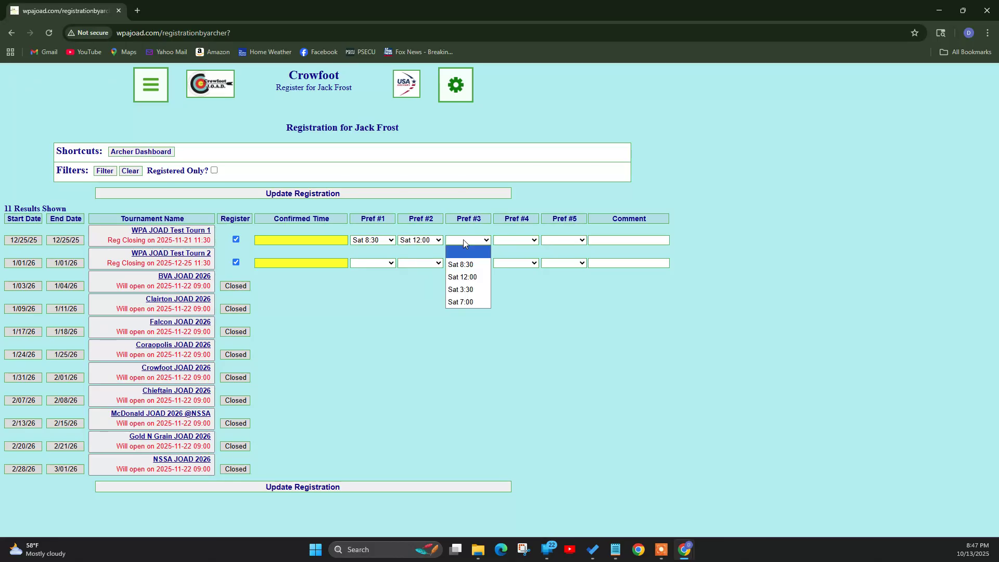
pyautogui.click(478, 289)
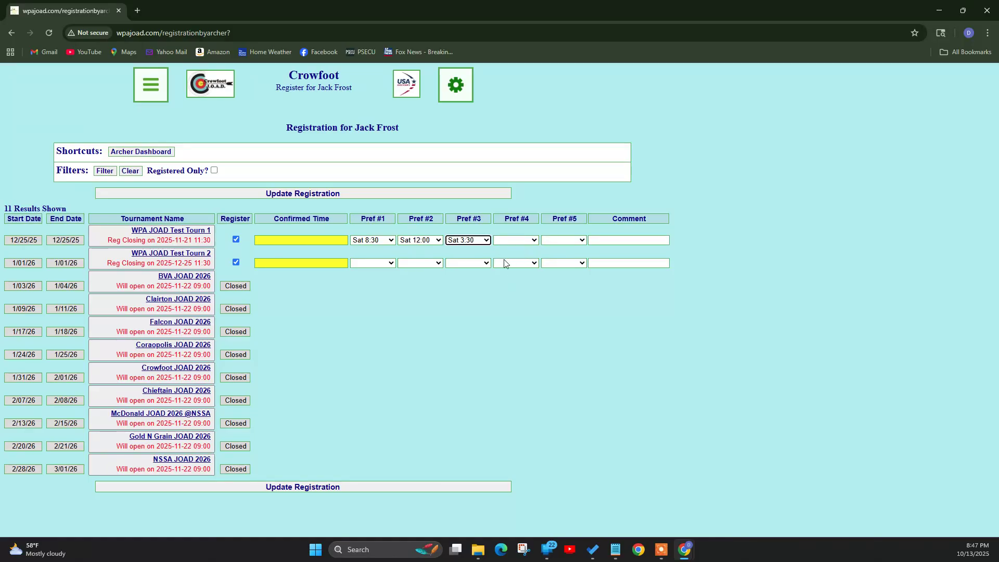
# - Set Test Tourn 2's first preference to Sat 3:30 and submit the registration
pyautogui.click(370, 262)
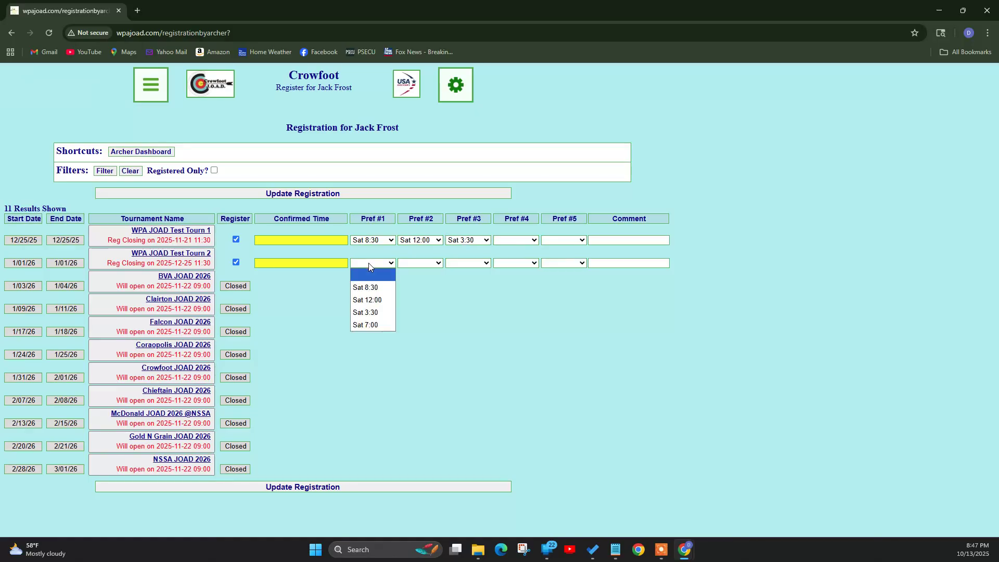
pyautogui.click(379, 312)
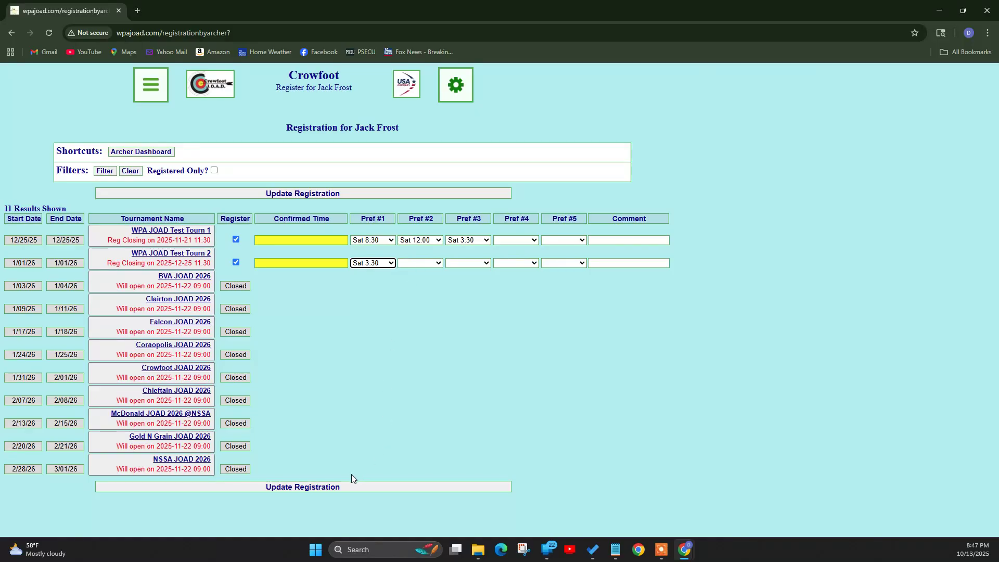
pyautogui.click(319, 488)
# - Add the comment 'Nuthin' to Test Tourn 2 and save the registration
pyautogui.click(588, 97)
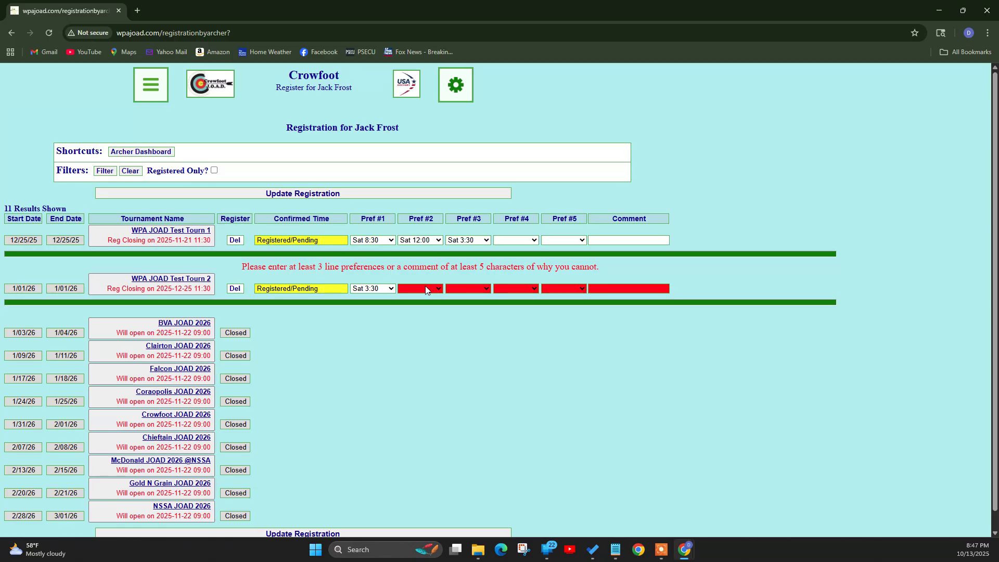
pyautogui.click(616, 288)
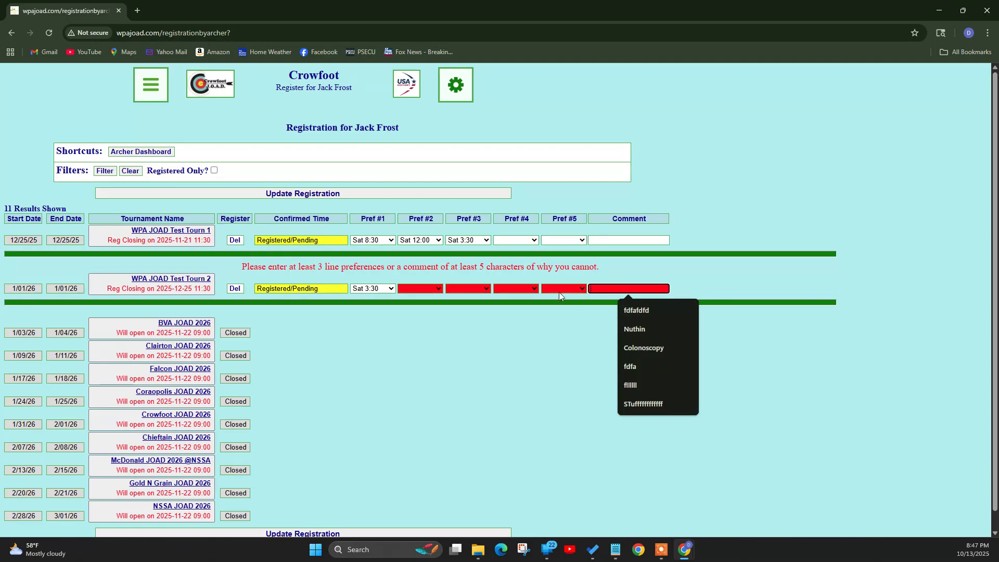
pyautogui.click(643, 330)
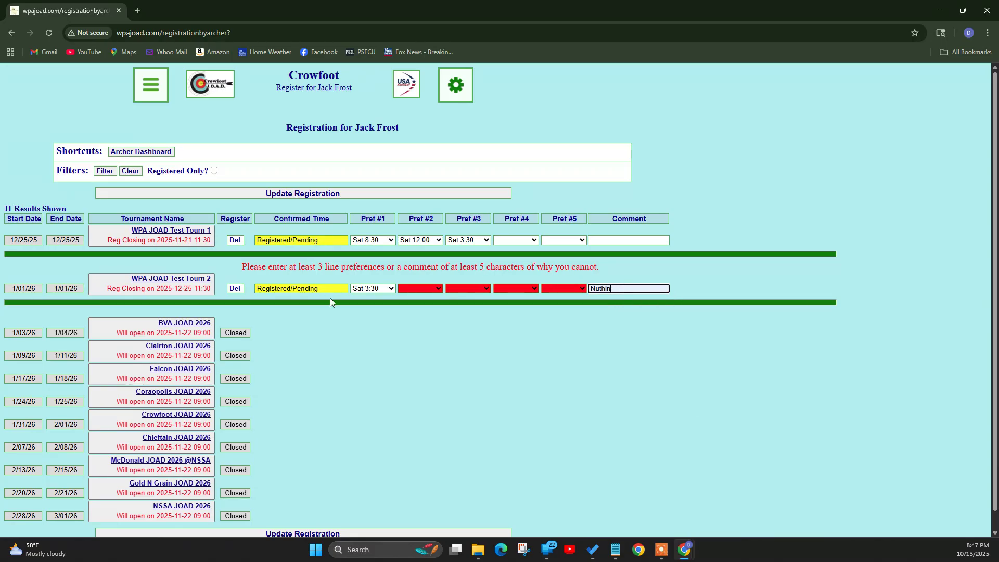
pyautogui.click(315, 193)
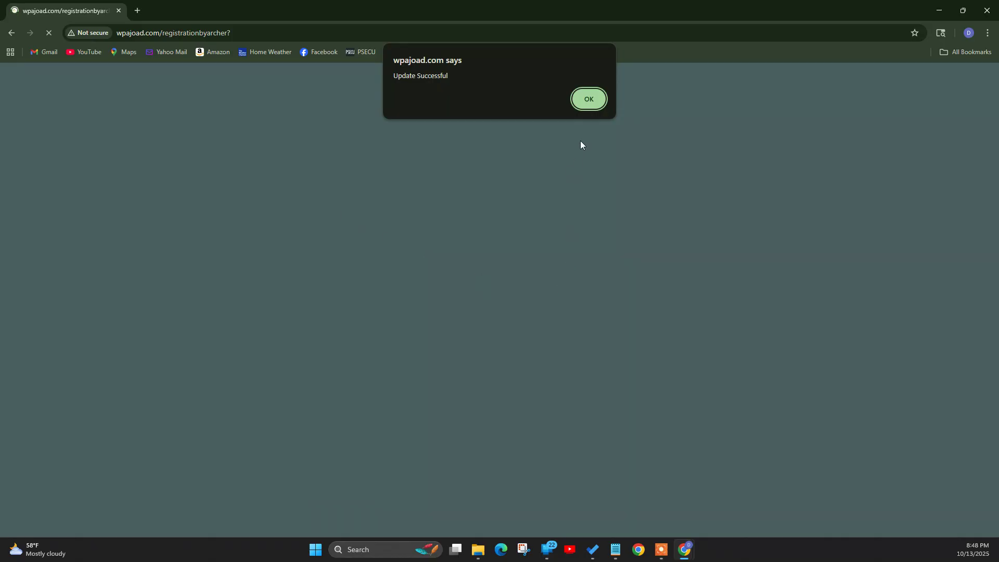
# - Acknowledge the Update Successful alert so the registration page reloads with both tournaments Registered/Pending
pyautogui.click(591, 96)
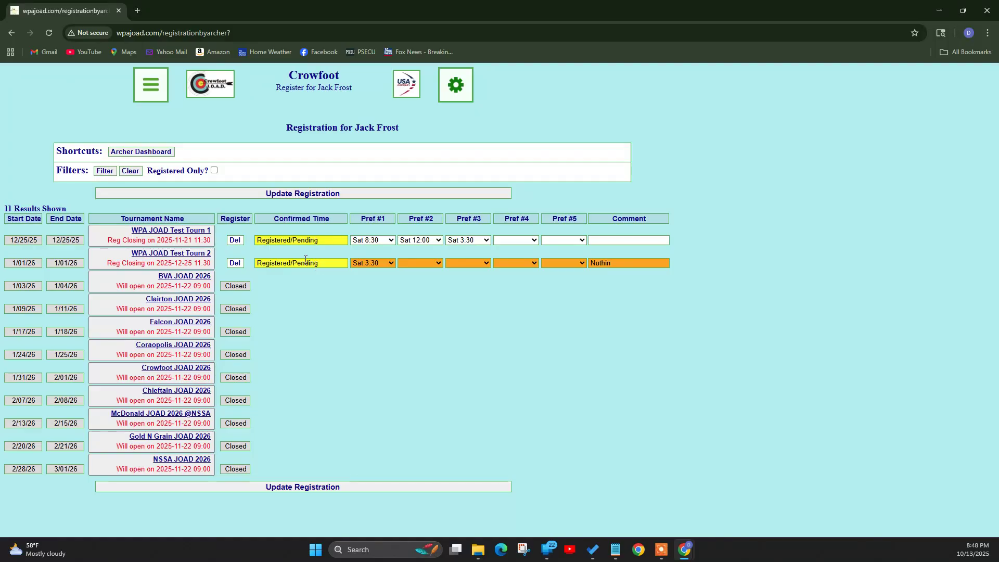
# - View the archer's schedule listing Test Tourn 1 (Dec 25th) and Test Tourn 2 (Jan 1st), then go Home
pyautogui.click(156, 151)
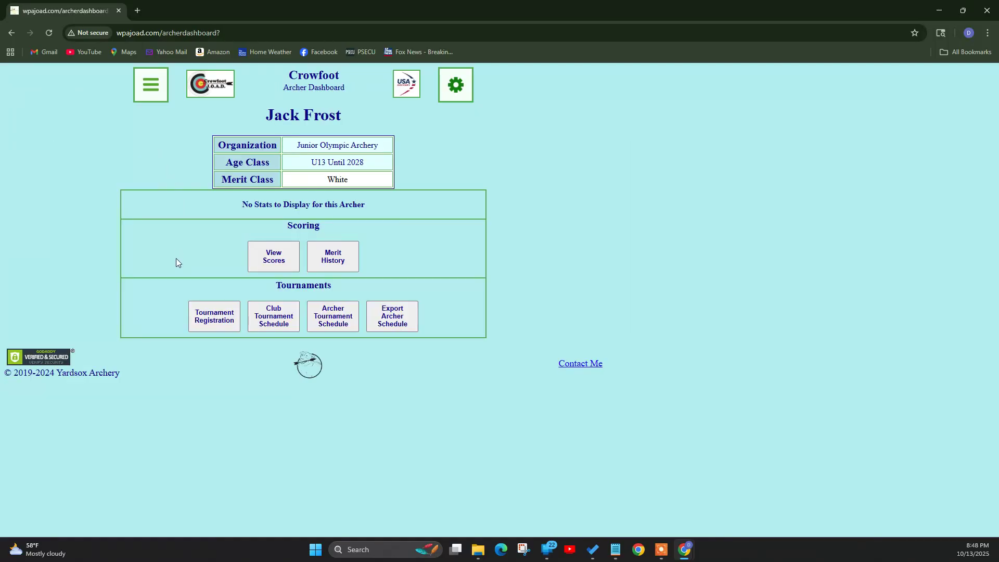
pyautogui.click(340, 325)
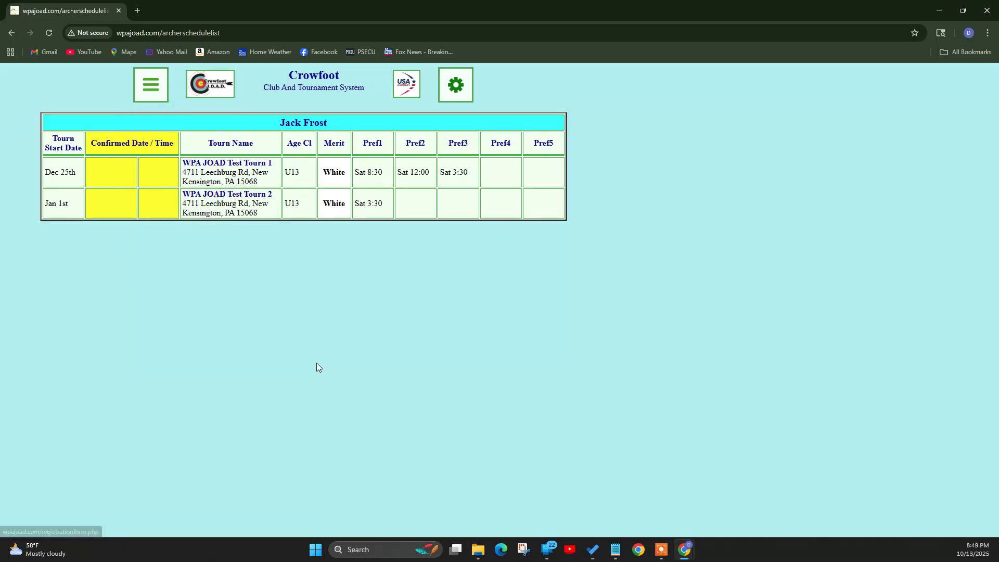
pyautogui.moveTo(152, 84)
pyautogui.click(161, 116)
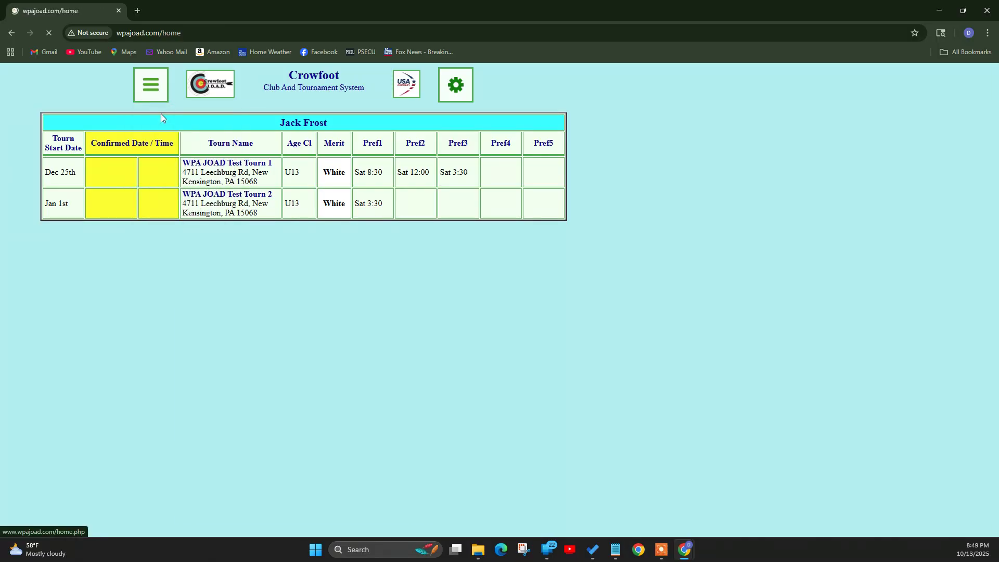